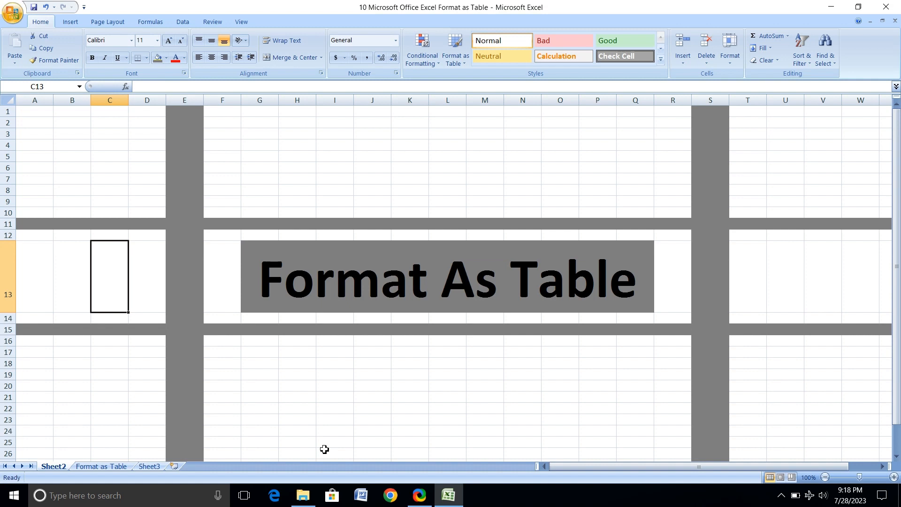
# On the Format as Table sheet, format the marks range E5:L17 as a table with headers, using the blue style from the first Medium row.
pyautogui.click(119, 467)
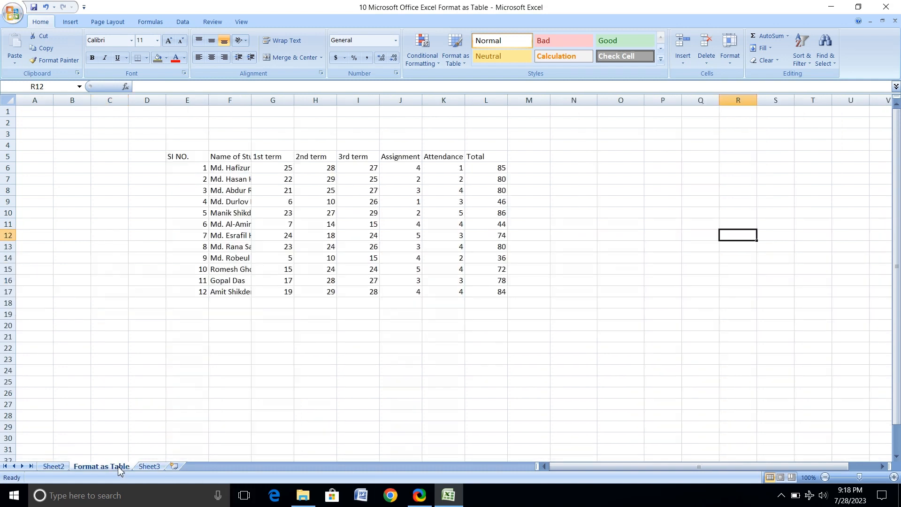
pyautogui.click(177, 346)
pyautogui.moveTo(177, 157); pyautogui.dragTo(486, 290)
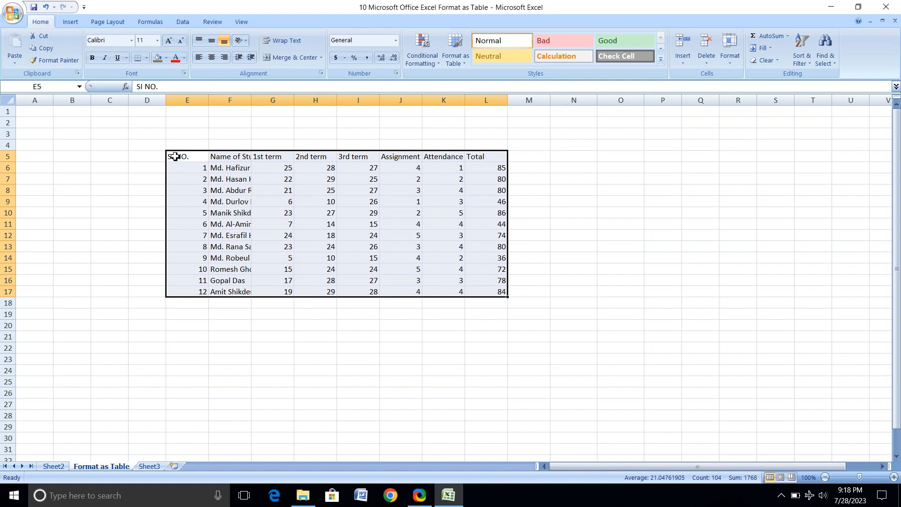
pyautogui.moveTo(175, 156); pyautogui.dragTo(501, 290)
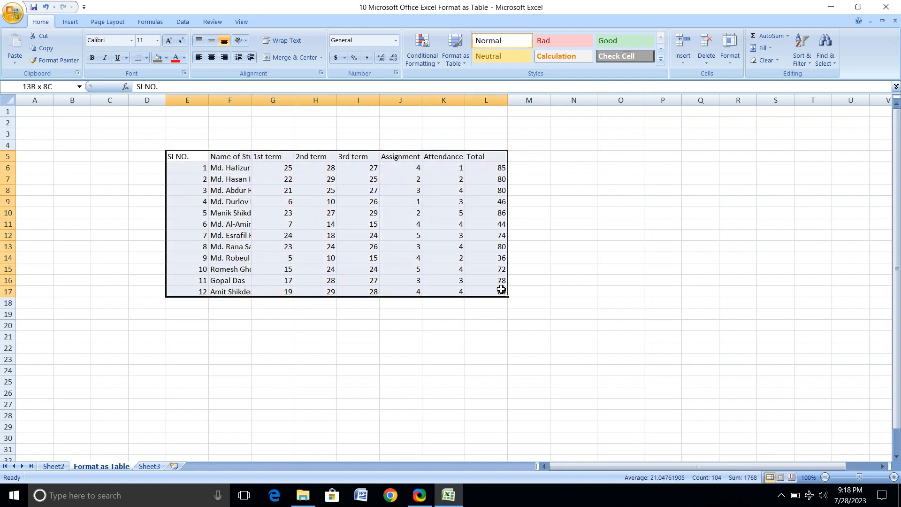
pyautogui.click(462, 53)
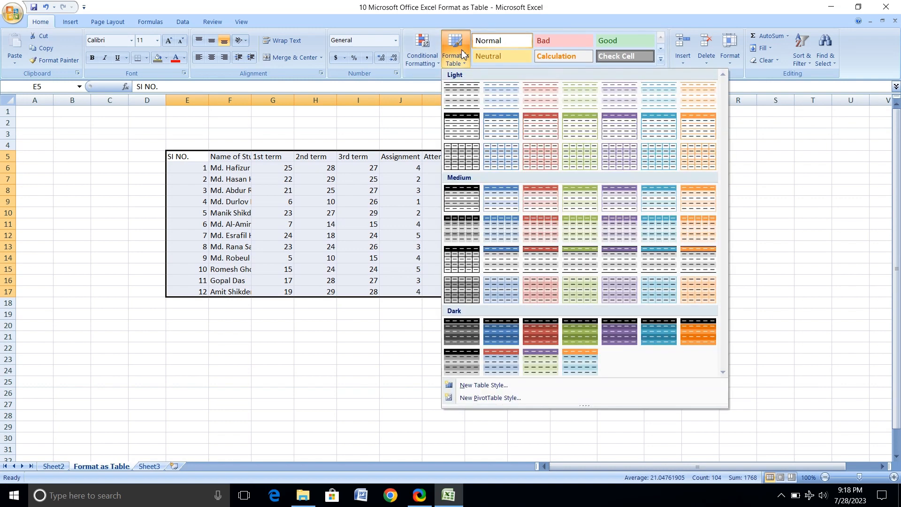
pyautogui.click(499, 205)
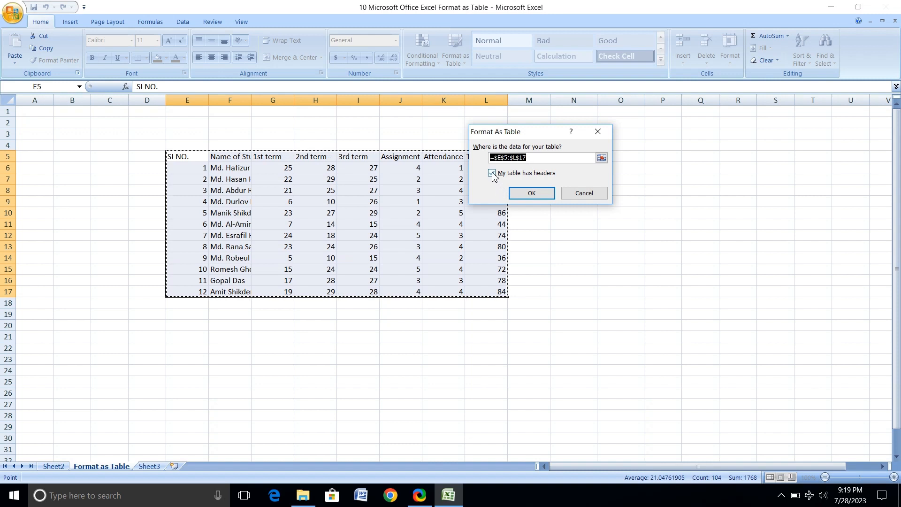
pyautogui.click(492, 173)
pyautogui.click(492, 173)
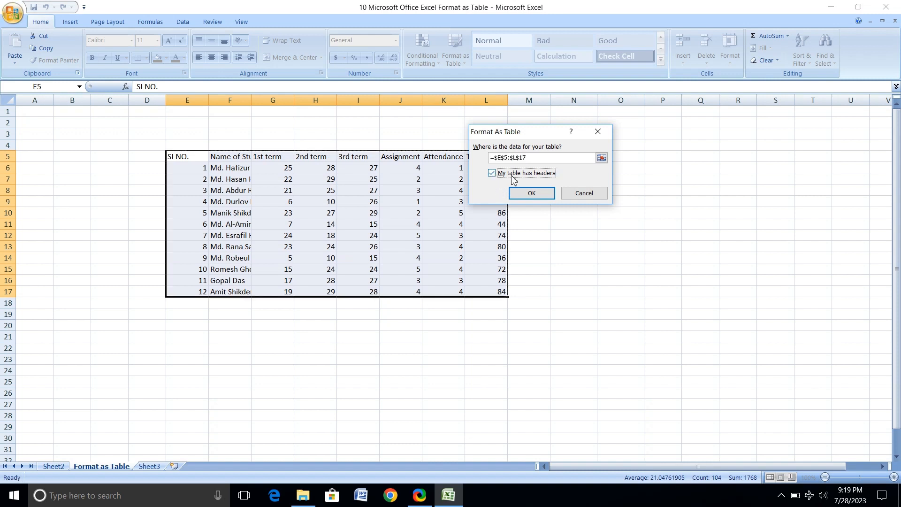
pyautogui.click(537, 197)
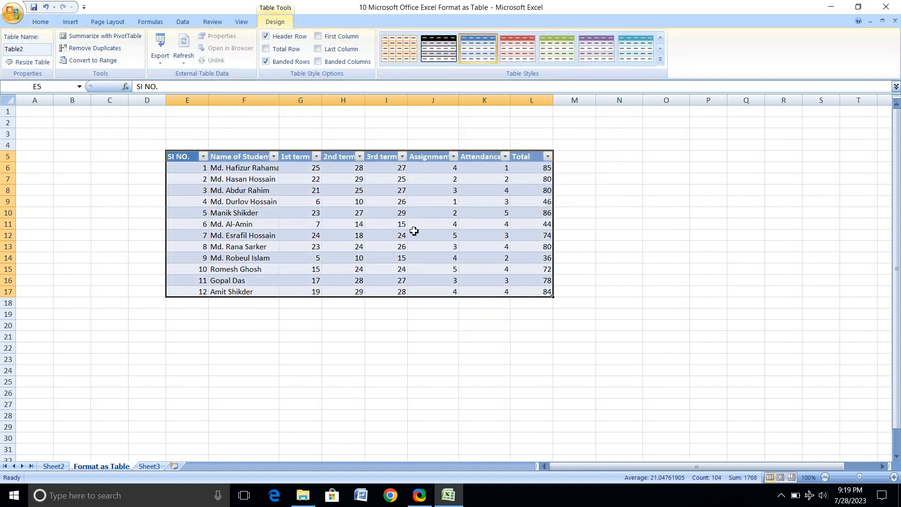
# Increase the height of rows 5 to 17 evenly so the table rows are more widely spaced.
pyautogui.click(214, 353)
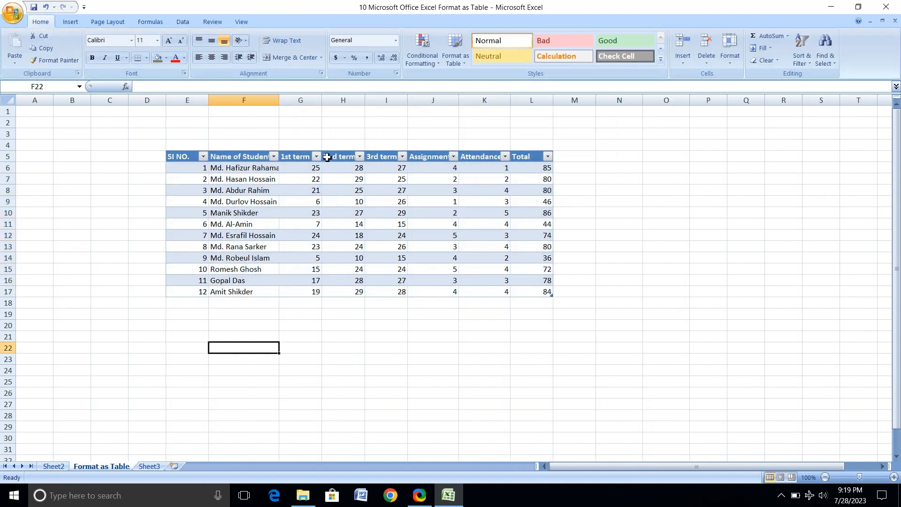
pyautogui.moveTo(8, 156); pyautogui.dragTo(9, 305)
pyautogui.moveTo(240, 224); pyautogui.dragTo(256, 235)
# Remove the filter buttons from the table's header row.
pyautogui.moveTo(183, 165); pyautogui.dragTo(535, 163)
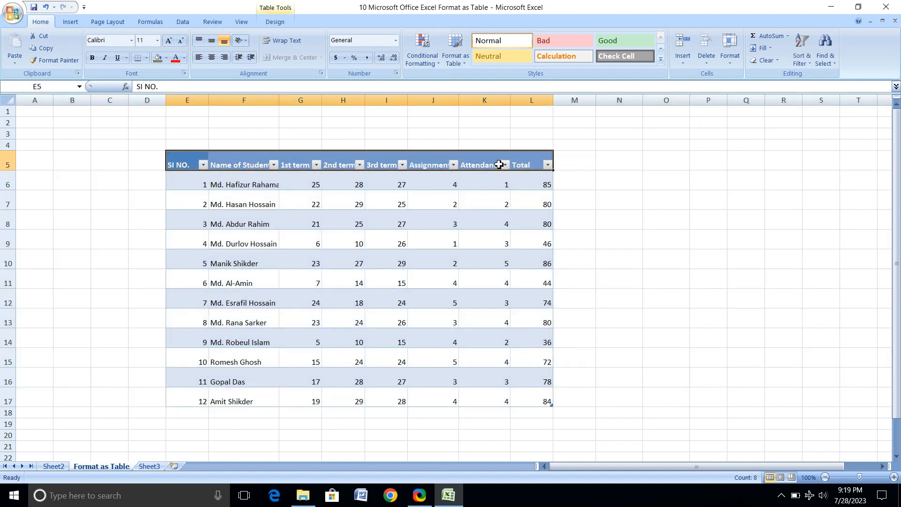
pyautogui.click(505, 164)
pyautogui.click(533, 213)
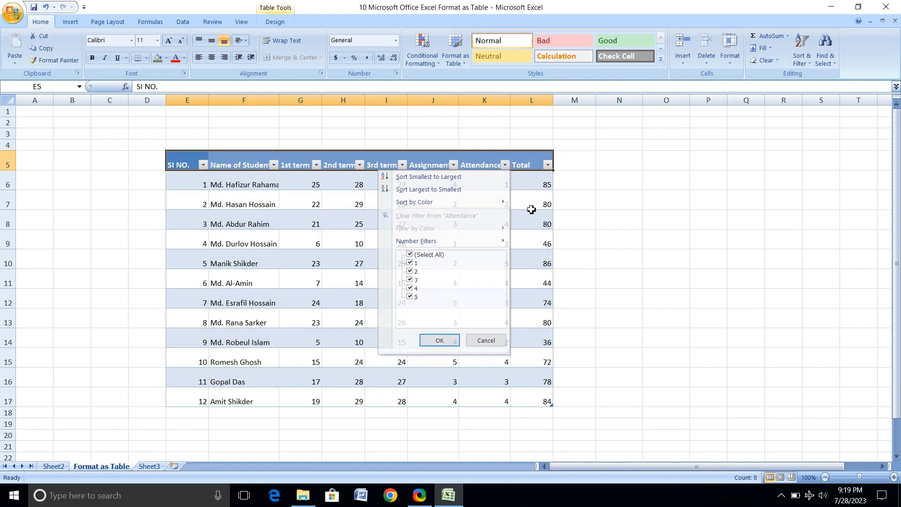
pyautogui.moveTo(184, 161); pyautogui.dragTo(539, 153)
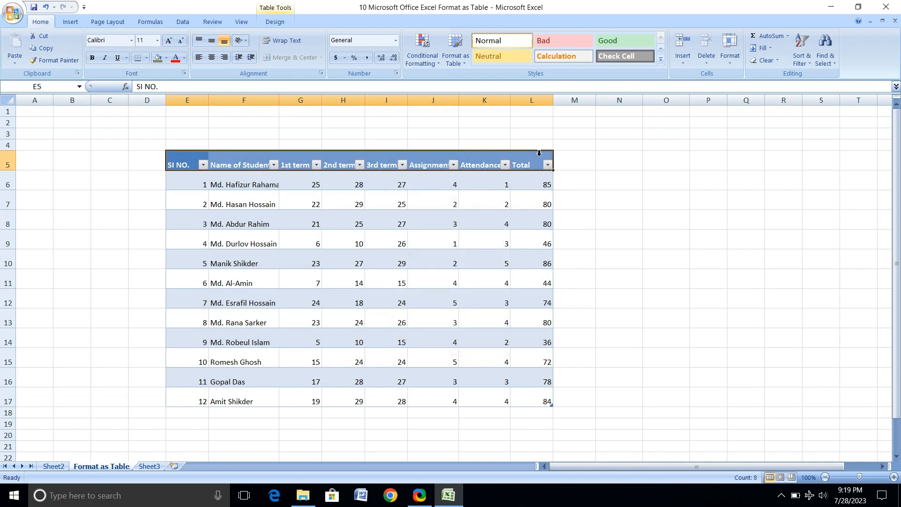
pyautogui.click(801, 47)
pyautogui.click(816, 115)
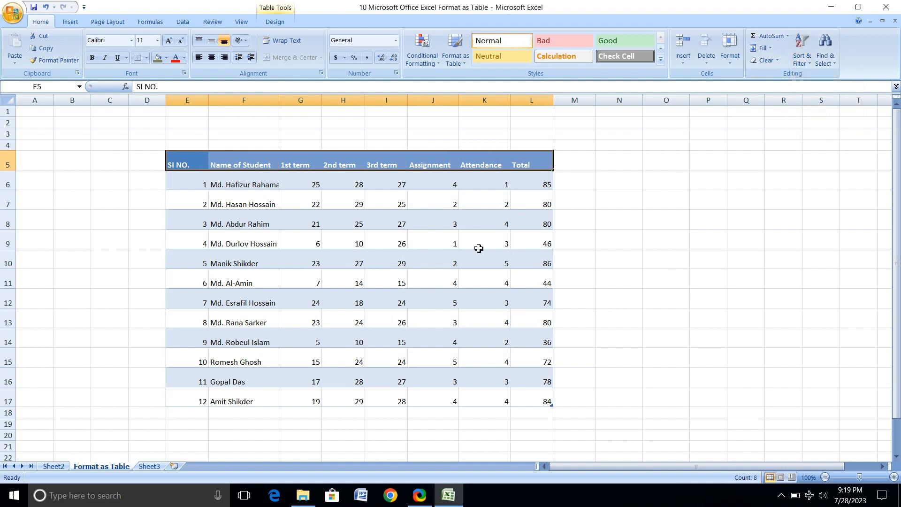
pyautogui.click(388, 221)
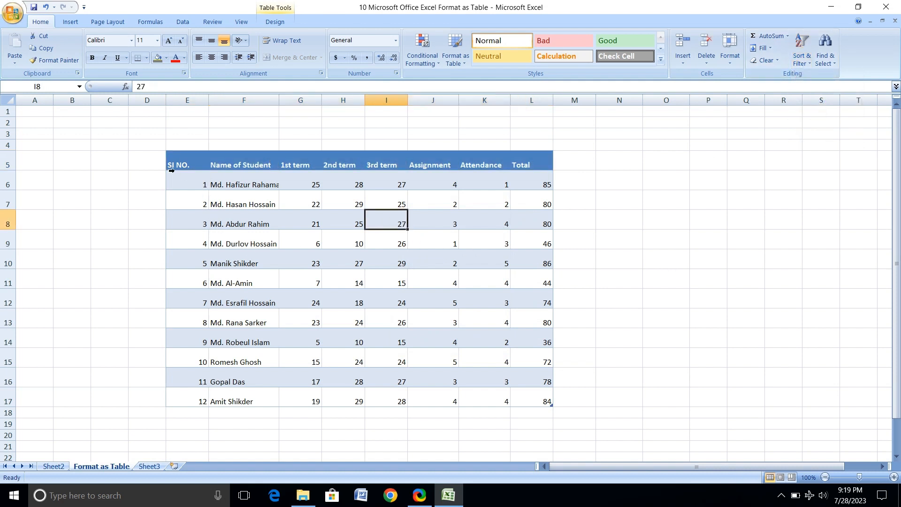
# Middle-align and centre the contents of the whole table, E5:L17.
pyautogui.moveTo(177, 165); pyautogui.dragTo(540, 400)
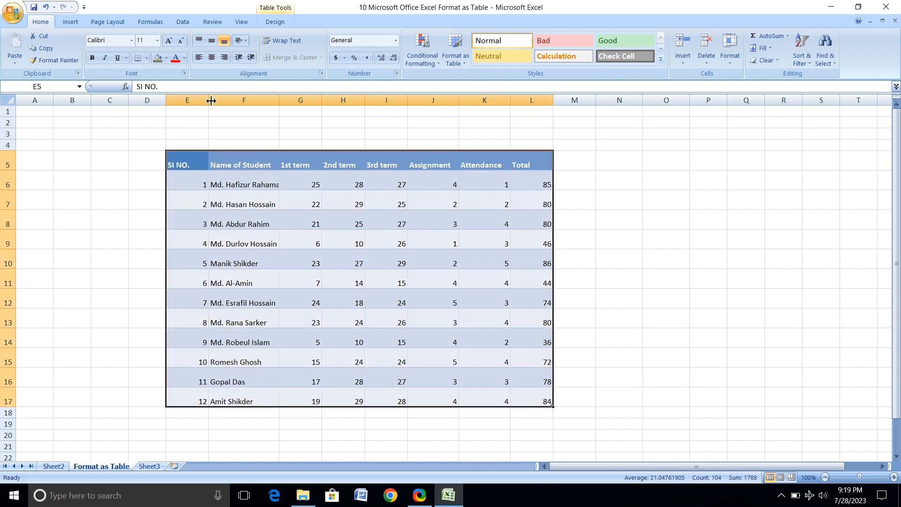
pyautogui.click(211, 42)
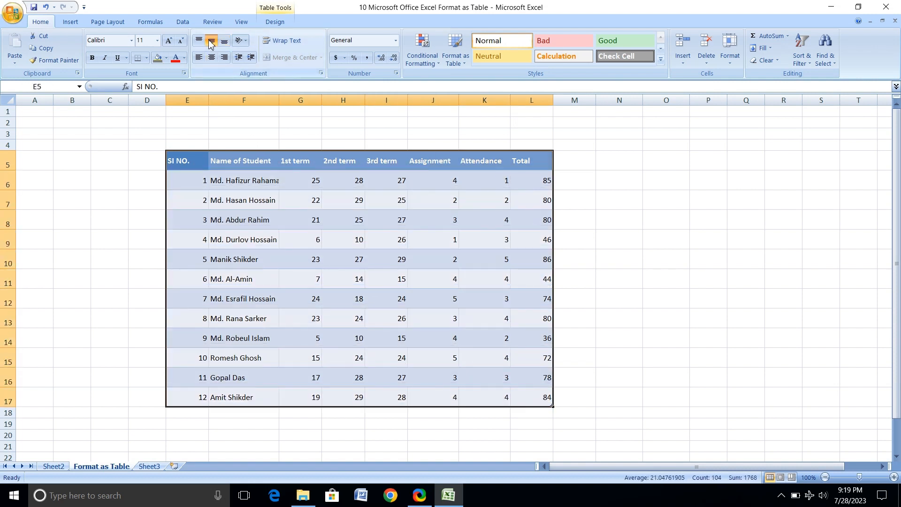
pyautogui.click(211, 57)
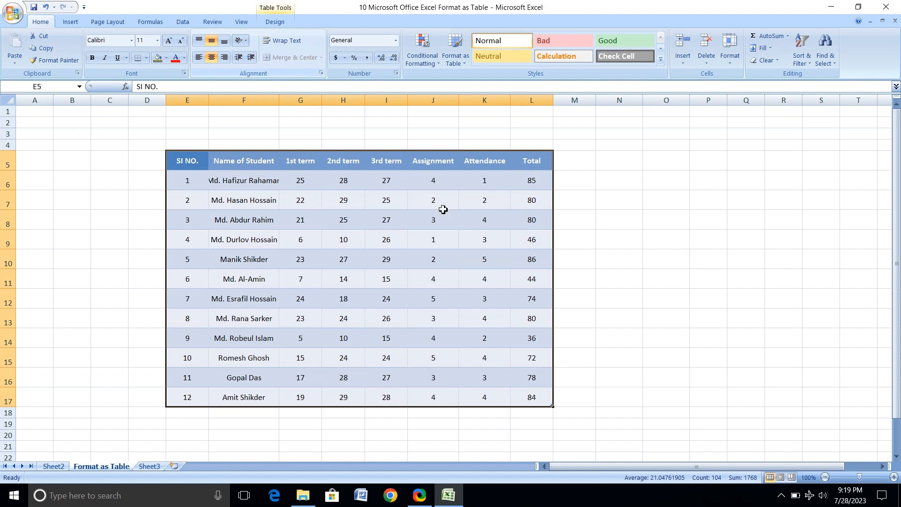
pyautogui.click(577, 282)
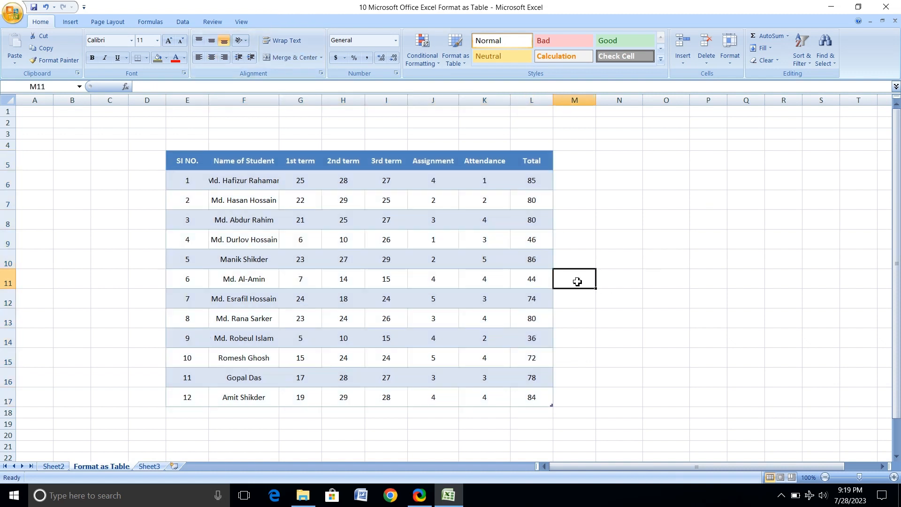
pyautogui.click(404, 361)
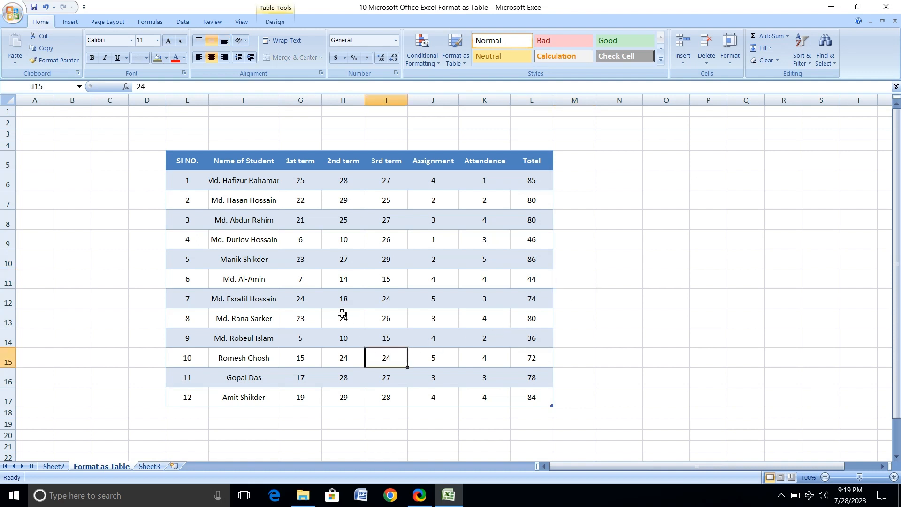
# Switch the table's header row off and back on, and turn on its total row.
pyautogui.moveTo(172, 161); pyautogui.dragTo(534, 399)
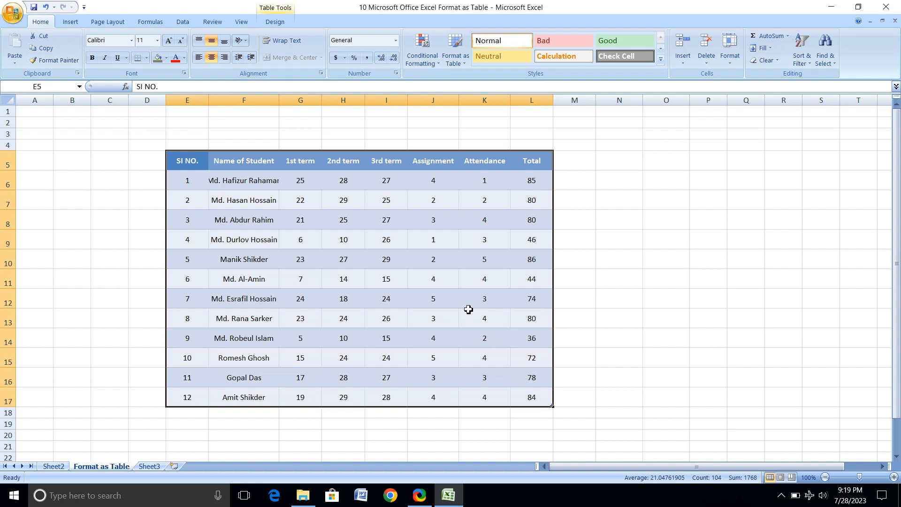
pyautogui.click(275, 22)
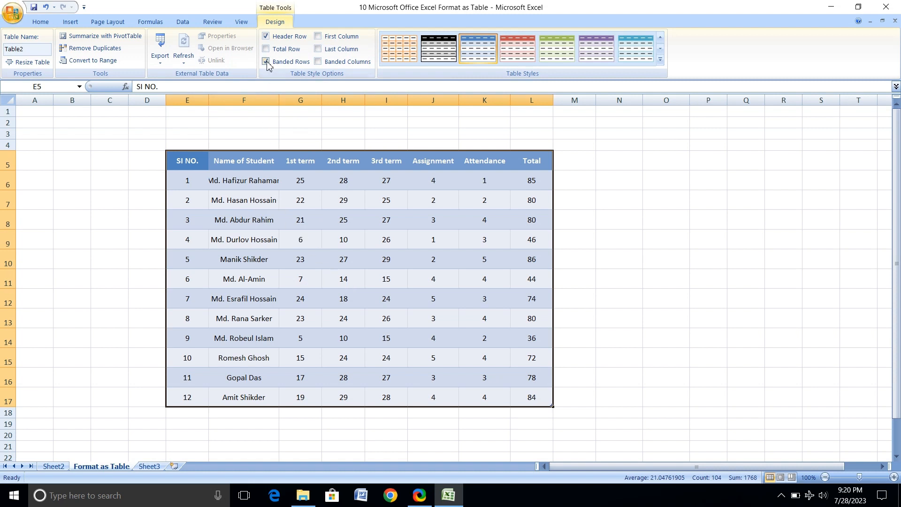
pyautogui.click(266, 38)
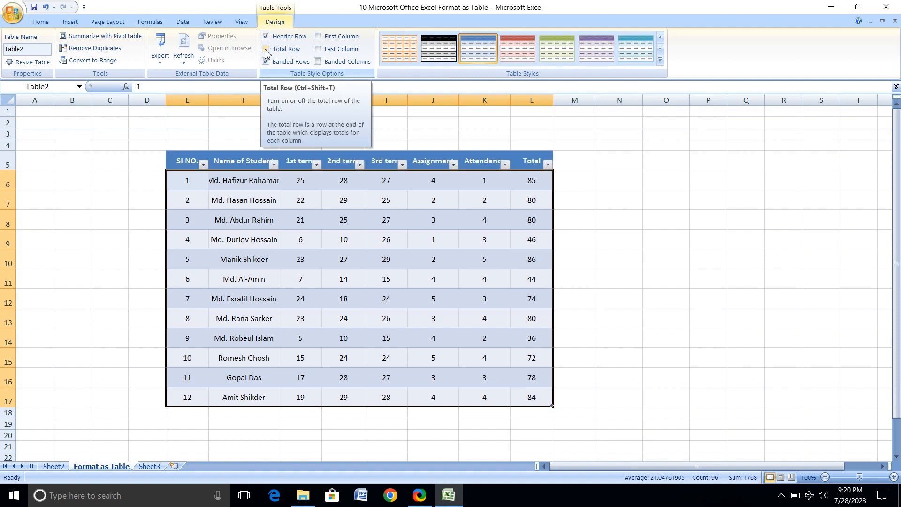
pyautogui.click(266, 49)
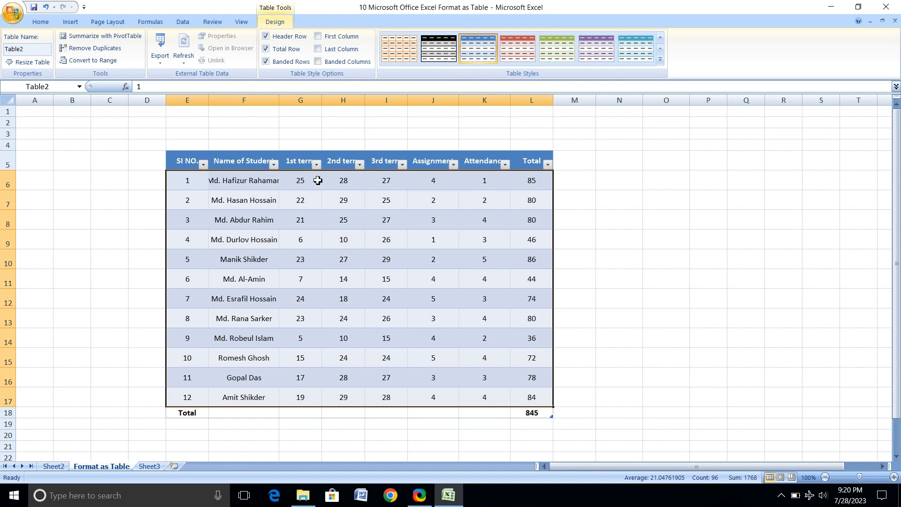
# Try the First Column emphasis on and off, and turn on the Last Column emphasis for the table.
pyautogui.click(319, 37)
pyautogui.click(319, 37)
pyautogui.click(319, 50)
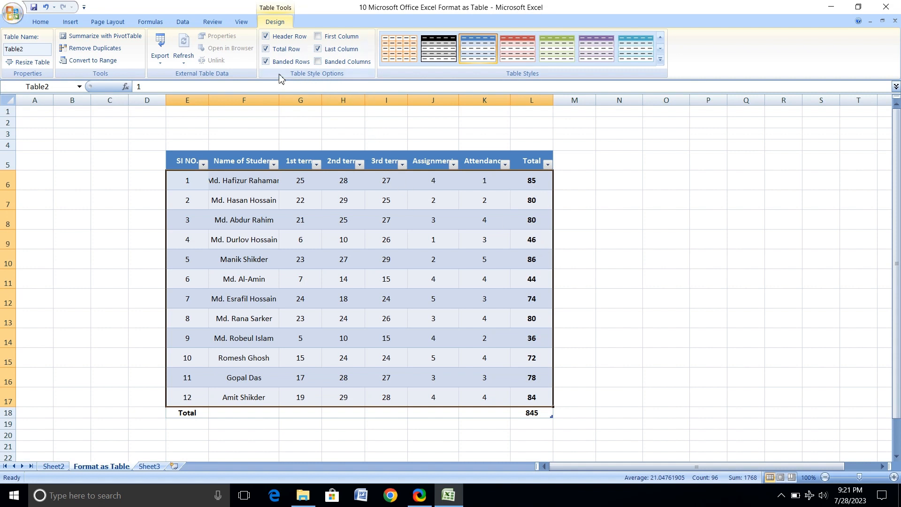
# Try banded columns with and without banded rows, and return the table to banded rows only.
pyautogui.click(319, 62)
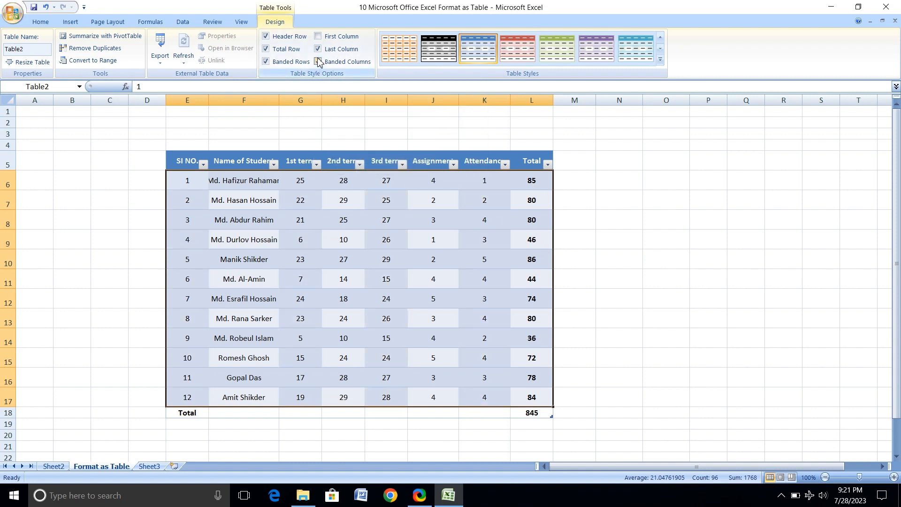
pyautogui.click(266, 63)
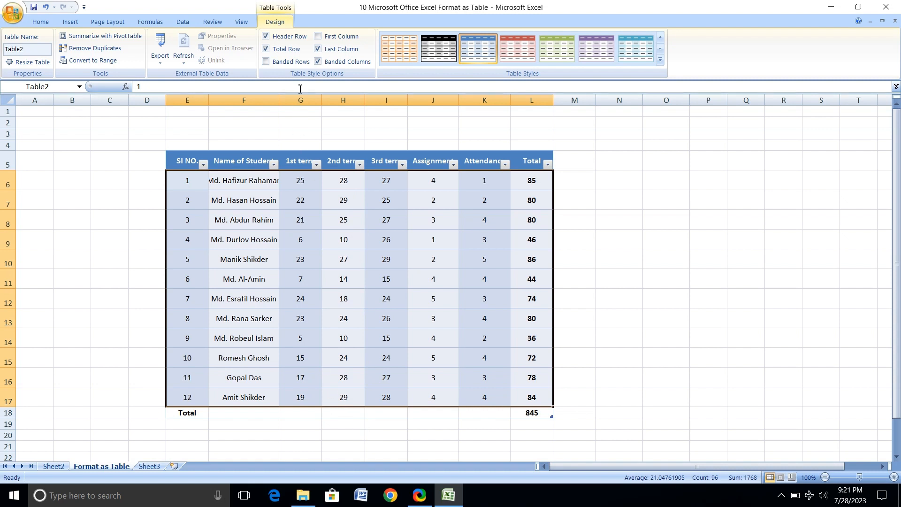
pyautogui.click(317, 62)
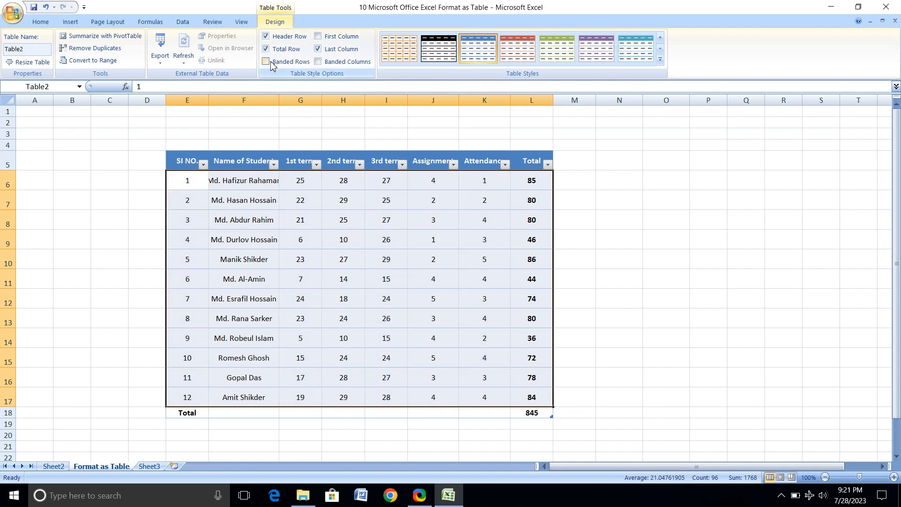
pyautogui.click(265, 61)
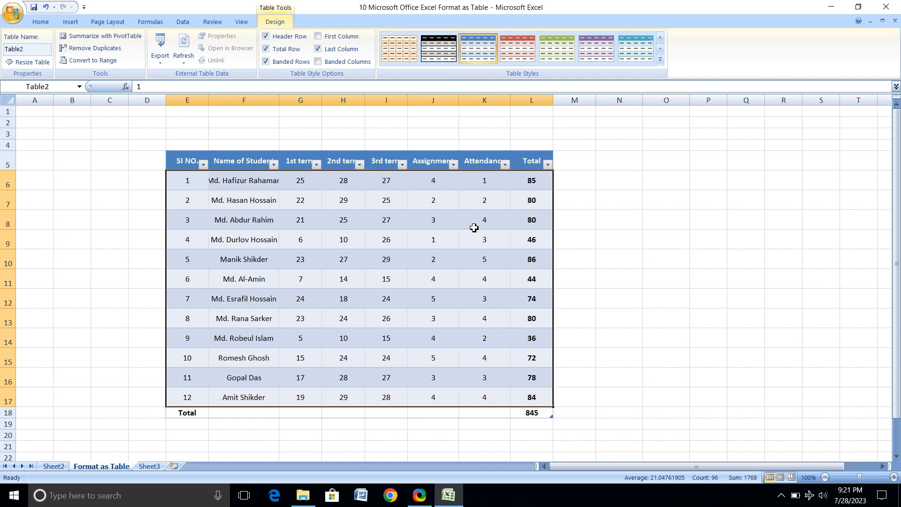
# Turn off the table's total row and apply the dark red table style with a black header.
pyautogui.click(266, 50)
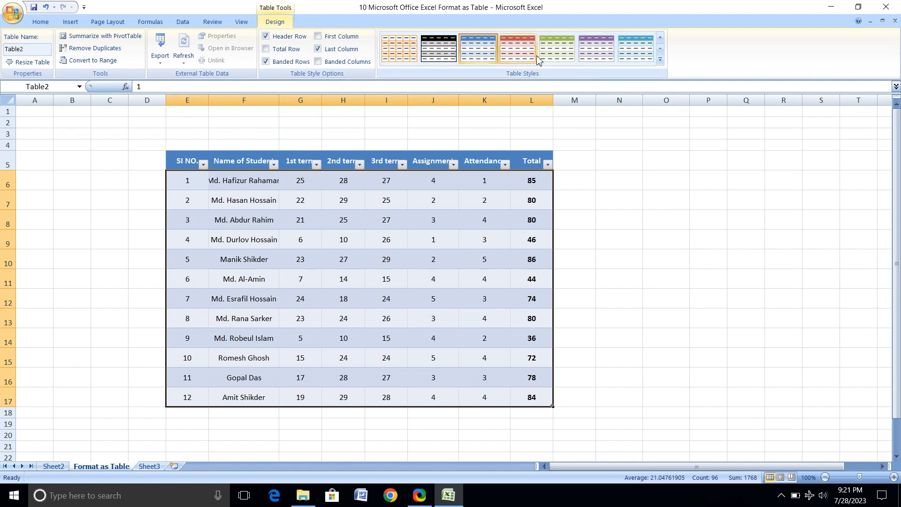
pyautogui.click(660, 60)
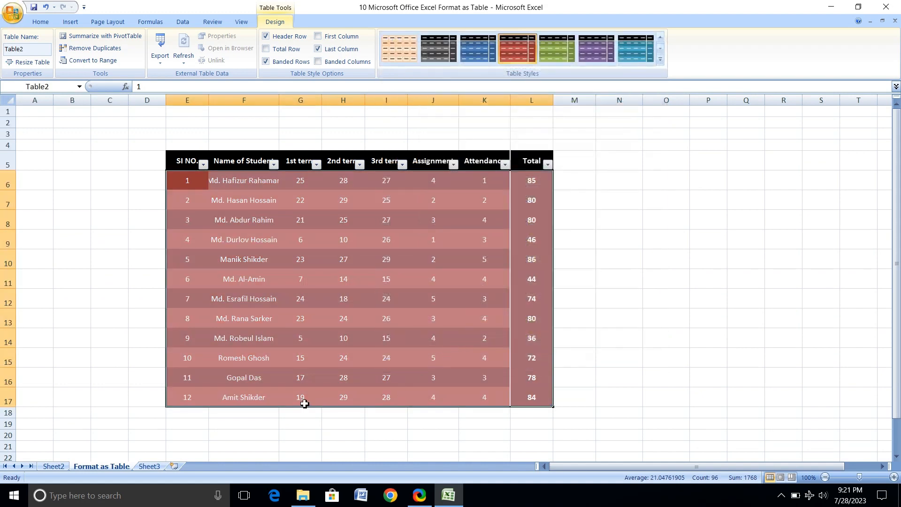
pyautogui.click(93, 236)
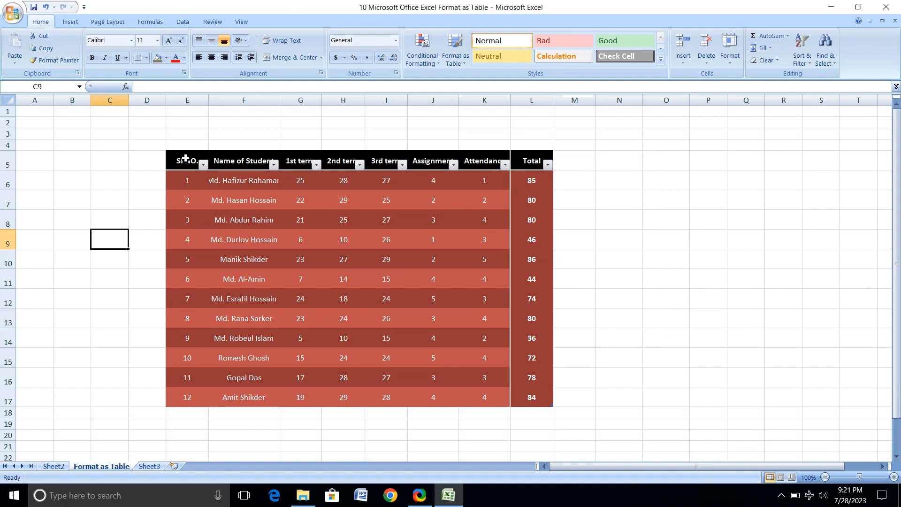
# Apply All Borders to the whole table, E5:L17, including its header row.
pyautogui.moveTo(183, 159); pyautogui.dragTo(533, 396)
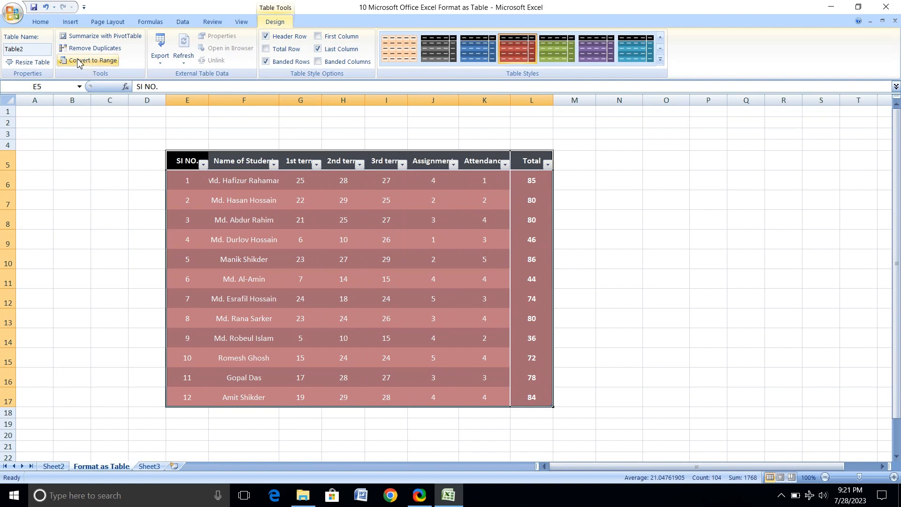
pyautogui.click(38, 22)
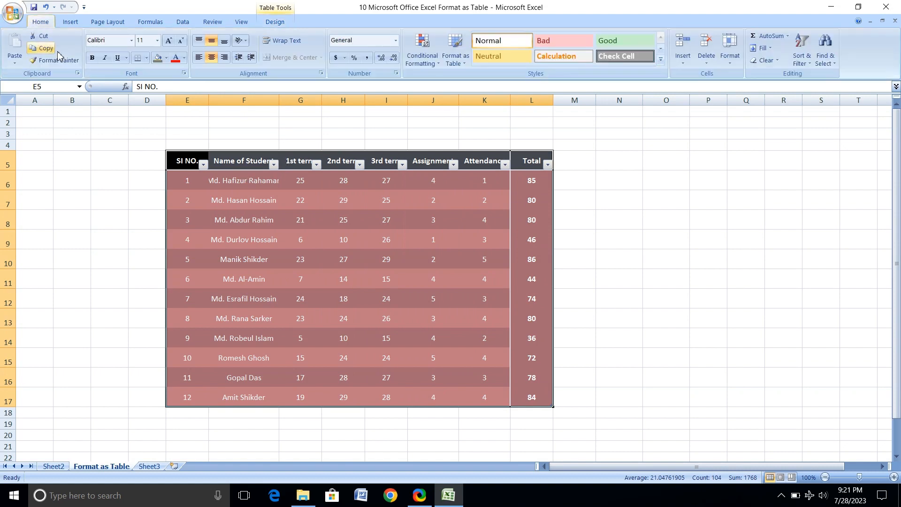
pyautogui.click(146, 58)
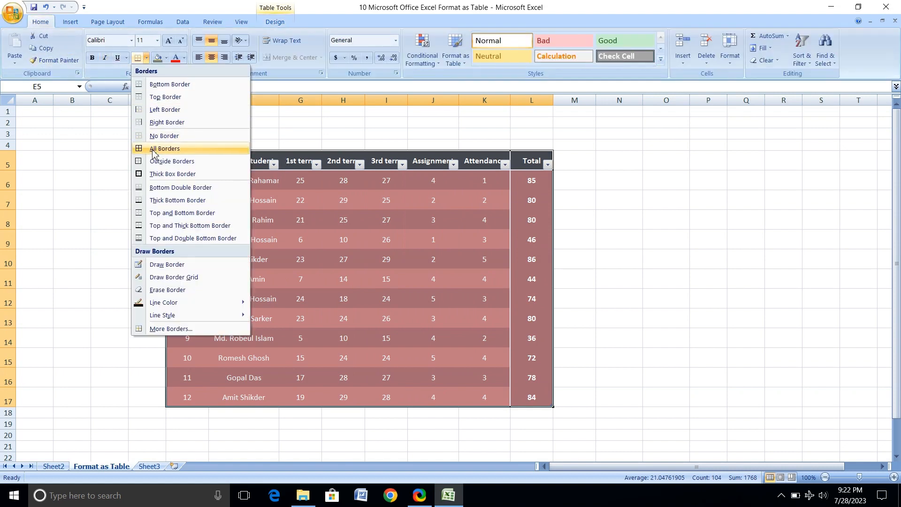
pyautogui.click(153, 149)
pyautogui.click(34, 322)
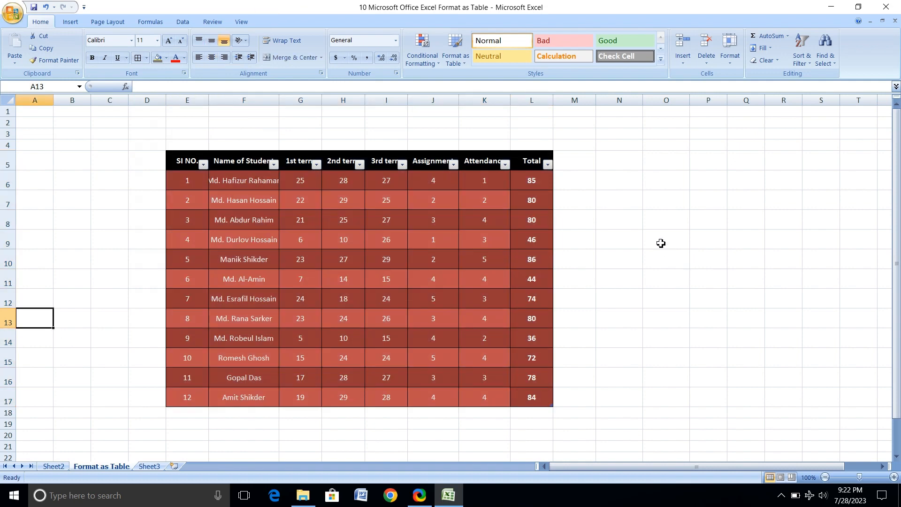
pyautogui.moveTo(188, 162); pyautogui.dragTo(526, 404)
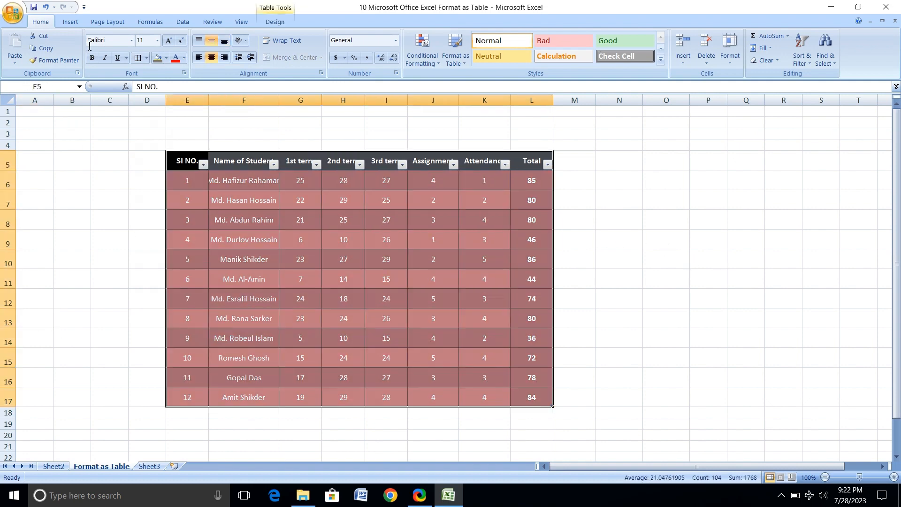
pyautogui.click(270, 22)
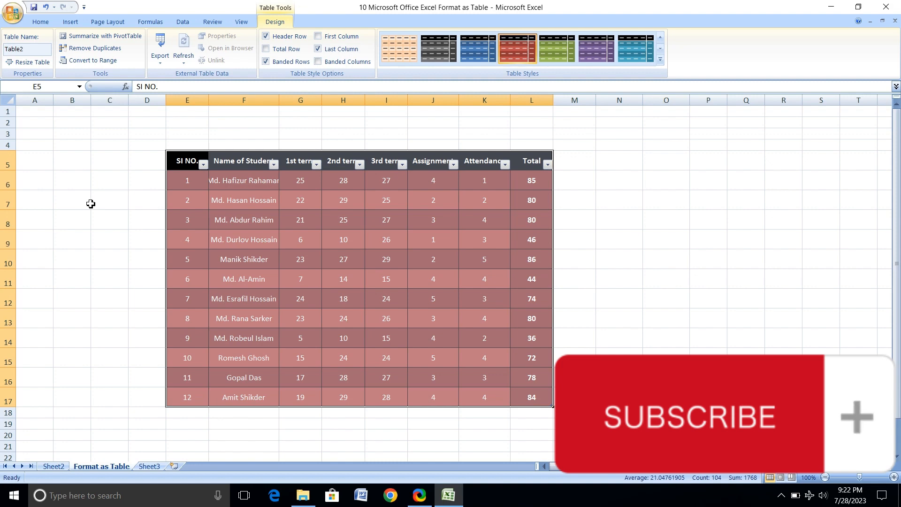
pyautogui.click(38, 23)
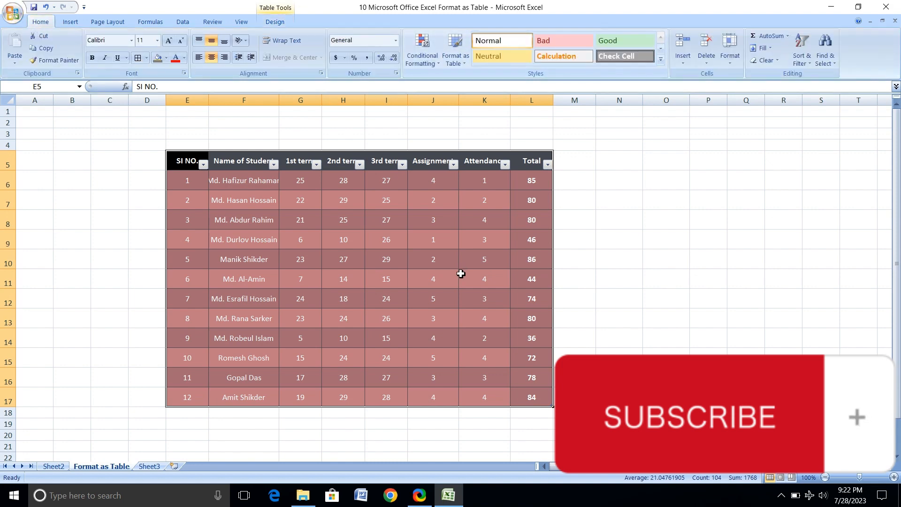